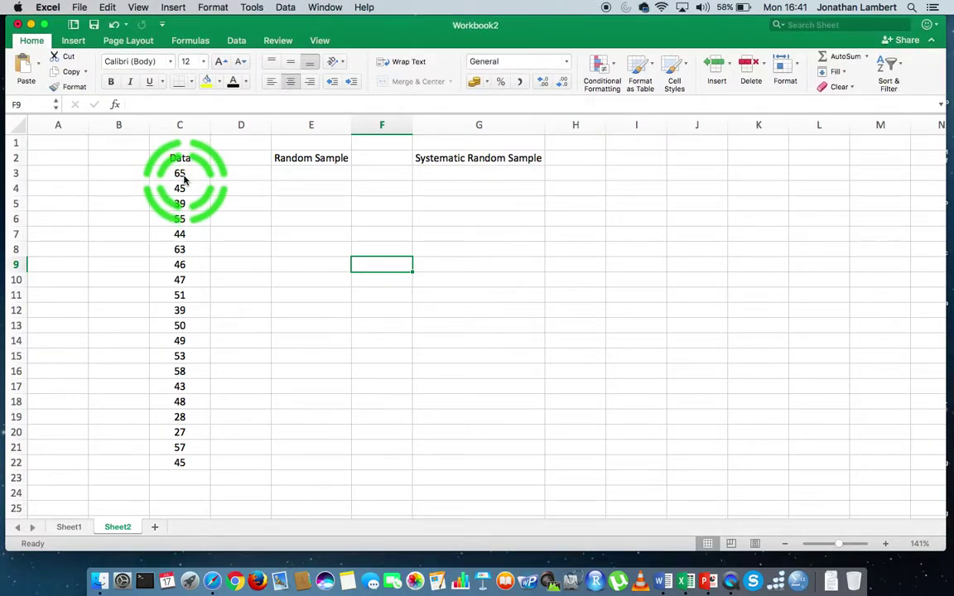
Select the Data column from C3 down to C22.
left_click(182, 175)
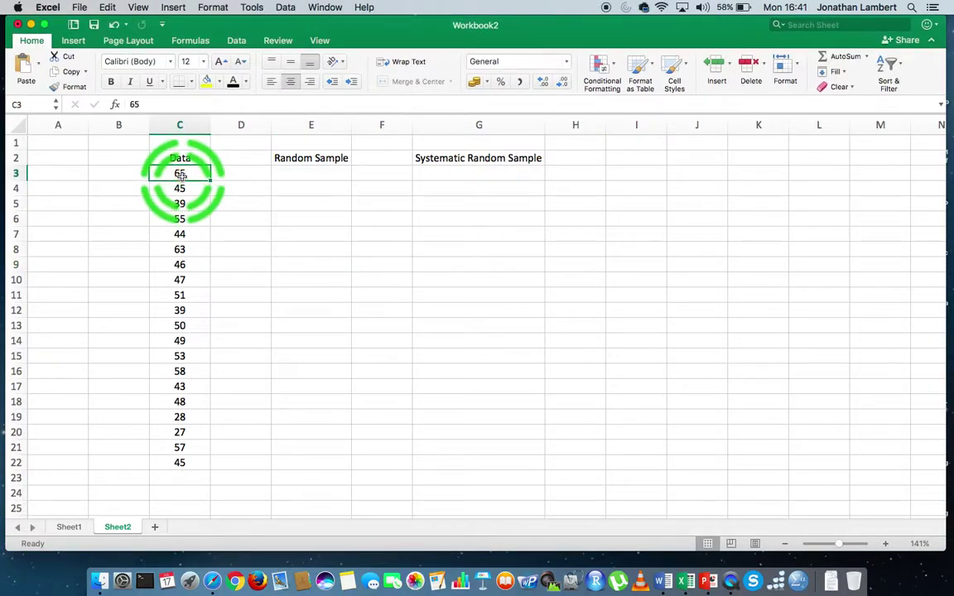
key("super+shift+Down")
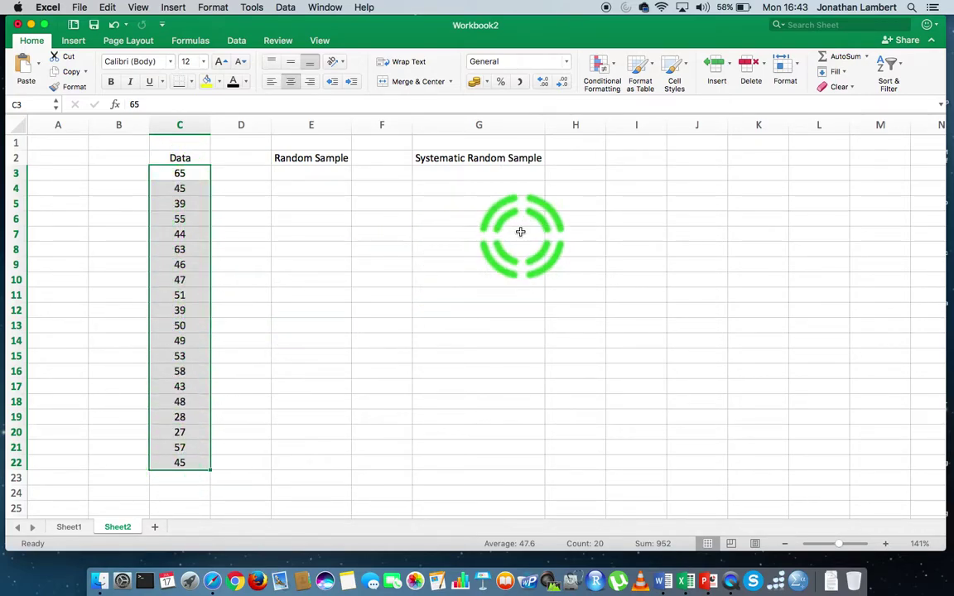
Choose Sampling from the Data tab's Data Analysis tool list.
left_click(608, 202)
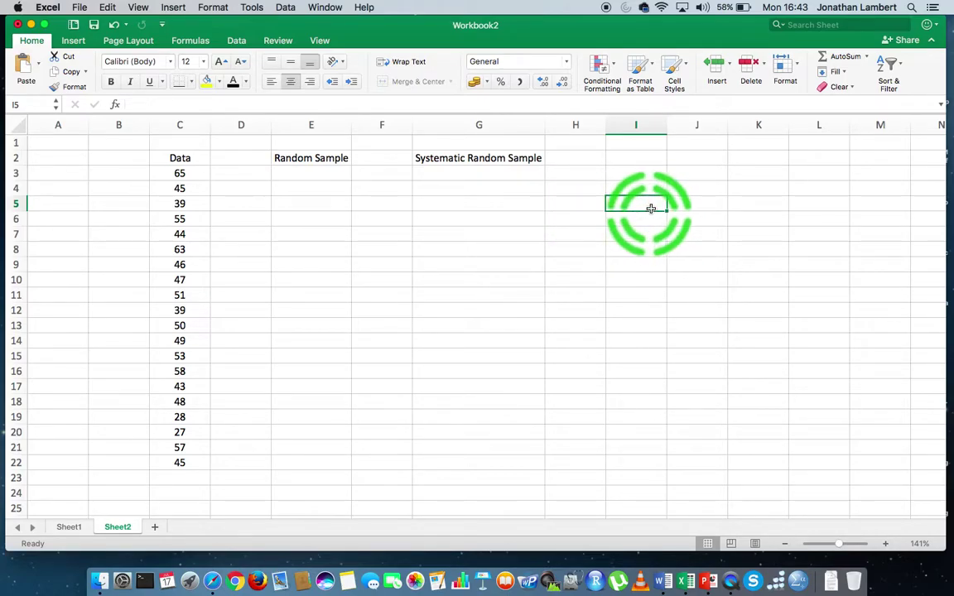
left_click(237, 42)
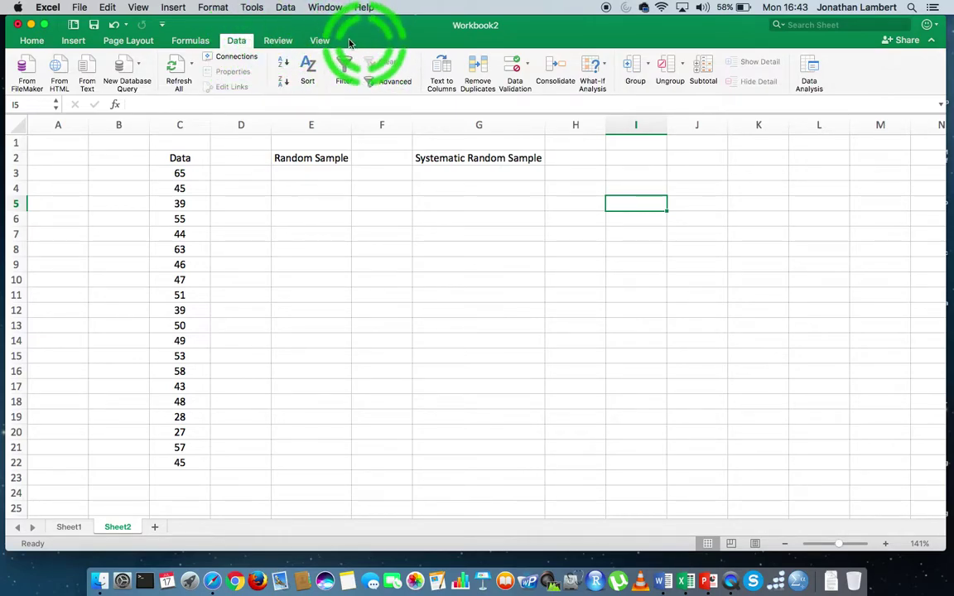
left_click(810, 67)
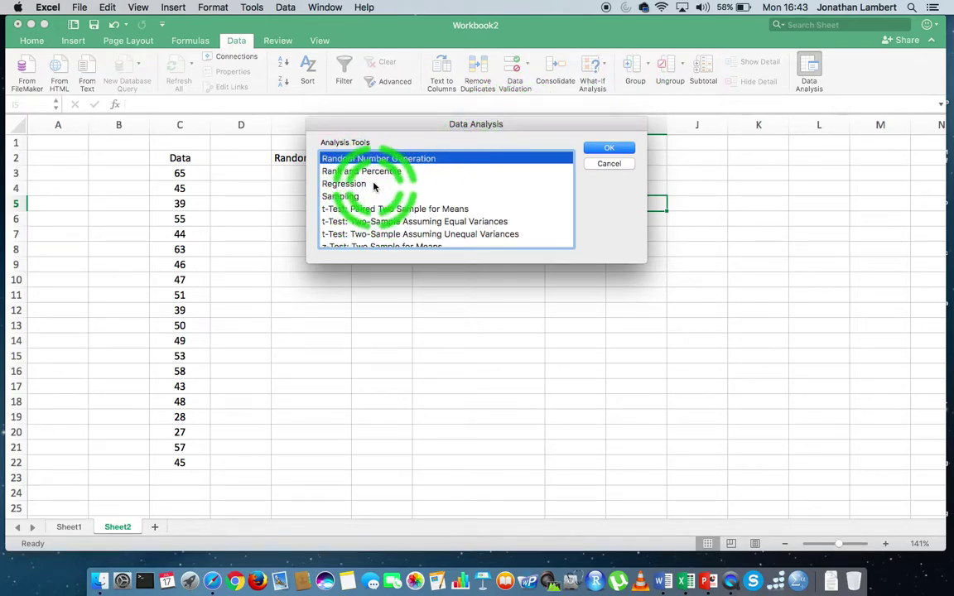
scroll(375, 186, "up", 5)
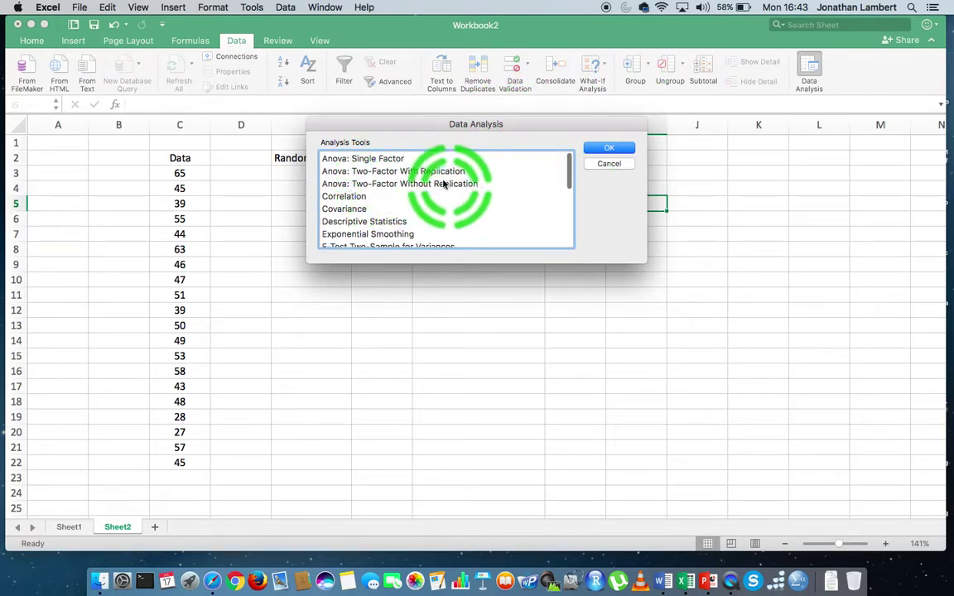
left_click(358, 159)
scroll(449, 194, "down", 8)
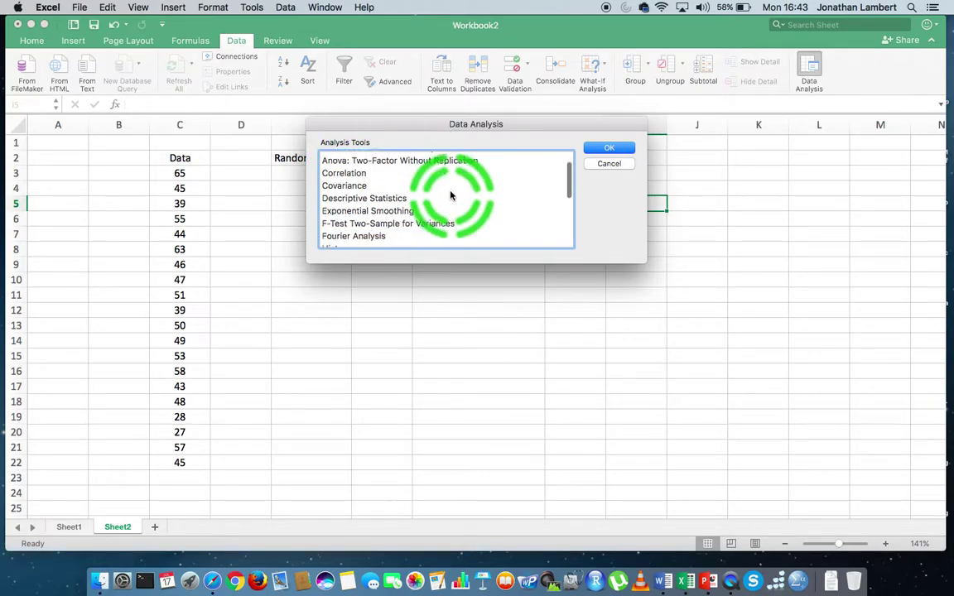
scroll(450, 196, "down", 2)
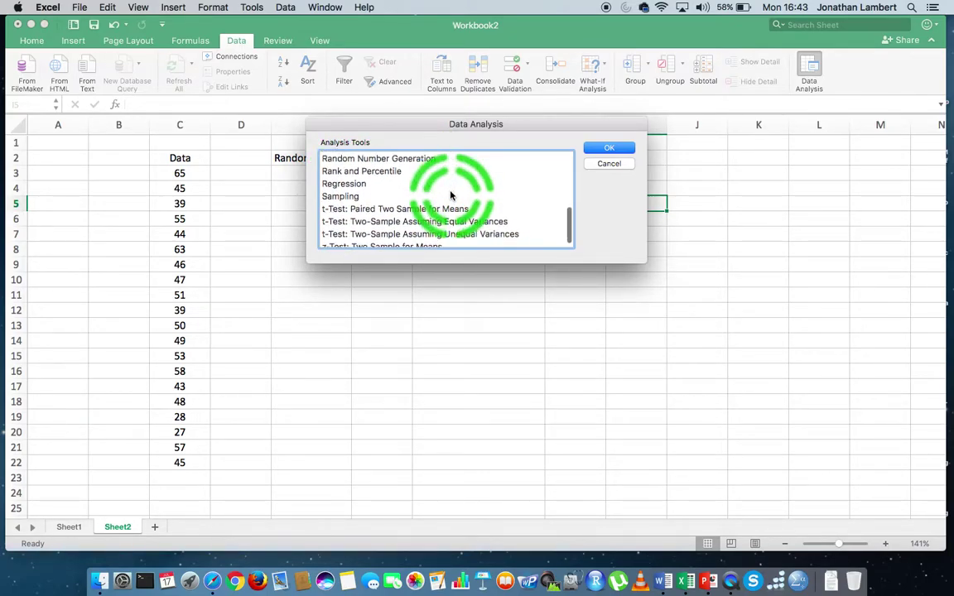
left_click(345, 197)
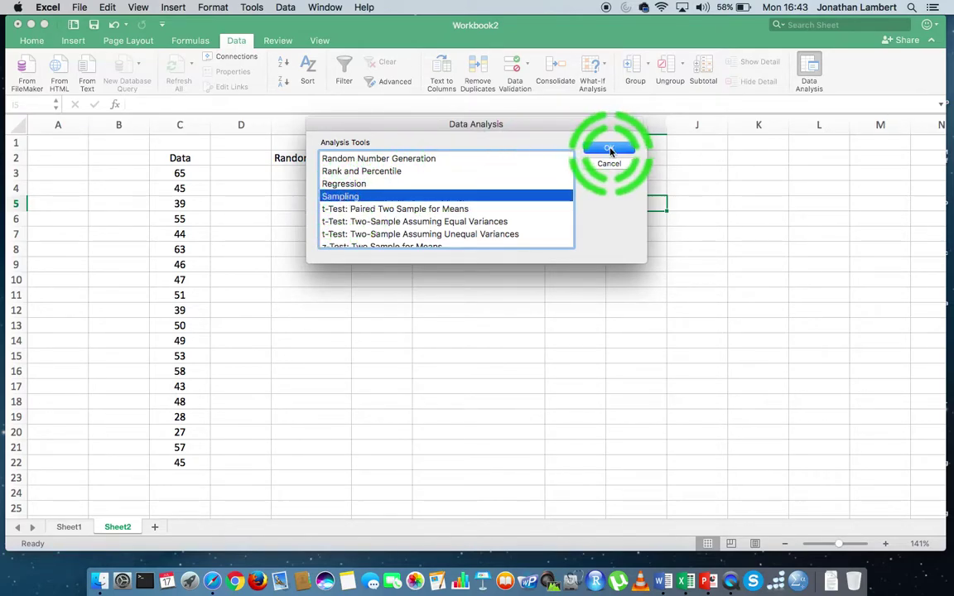
left_click(610, 148)
Set the Sampling input range to $C$3:$C$22 by dragging over the data.
left_click_drag(394, 96, 676, 83)
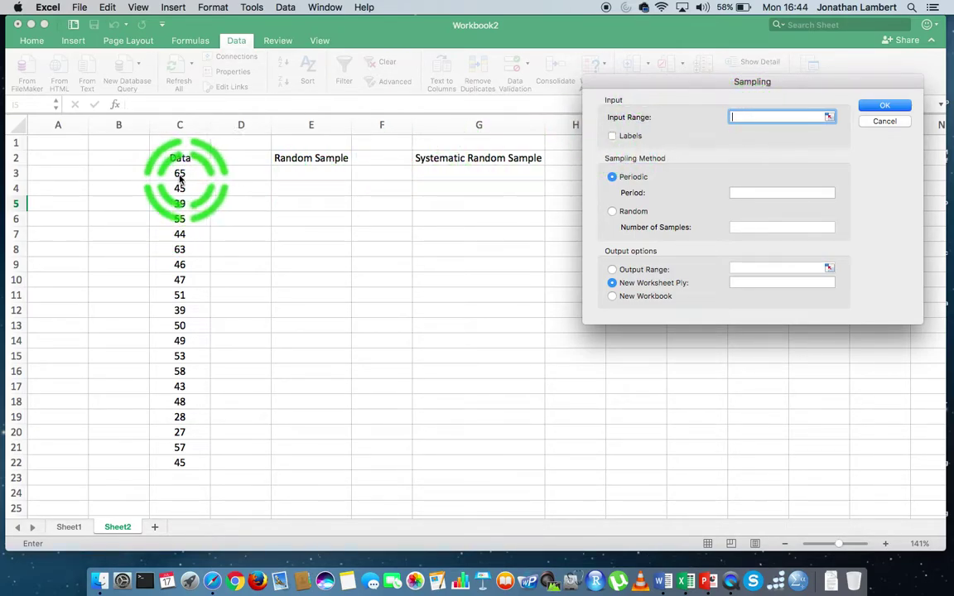
left_click_drag(178, 176, 175, 402)
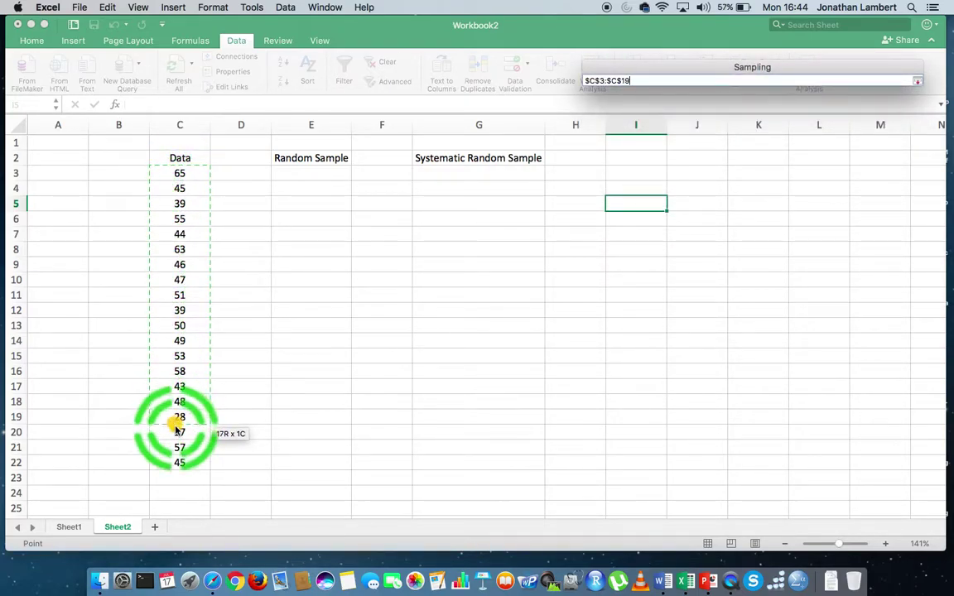
left_click_drag(175, 467, 174, 466)
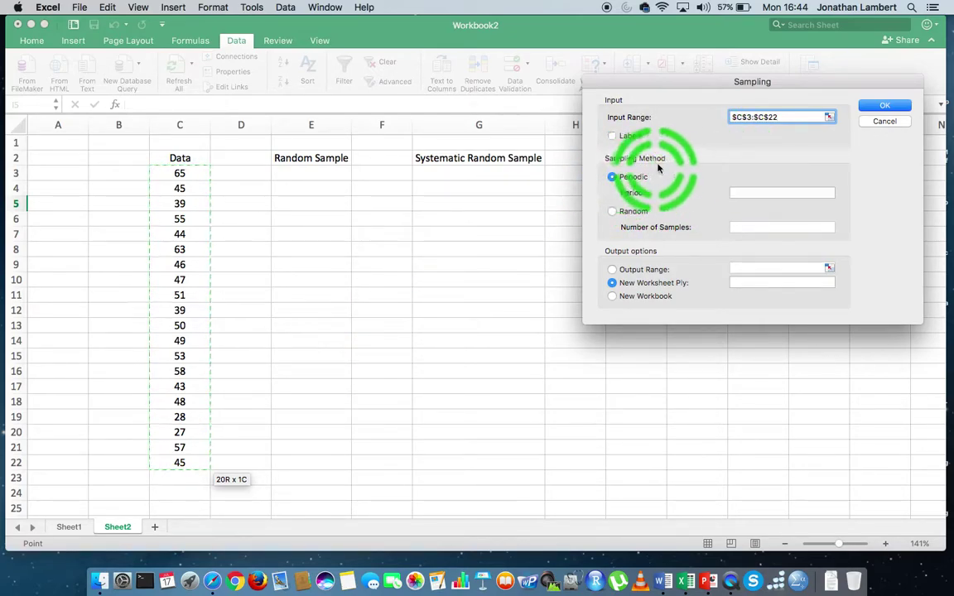
Draw a Random sample of 10 values, output starting at E3 under Random Sample.
left_click(612, 212)
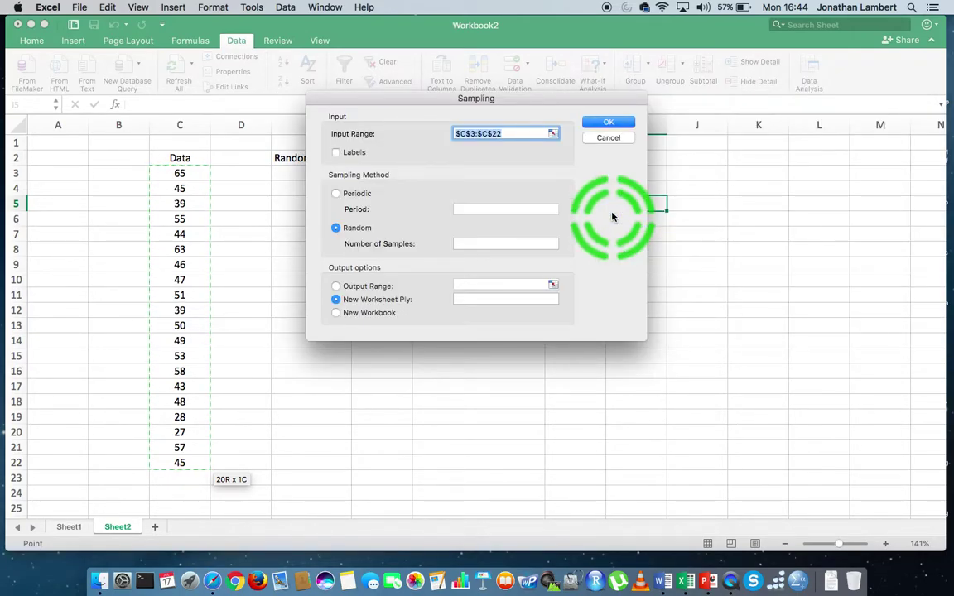
left_click_drag(417, 105, 658, 104)
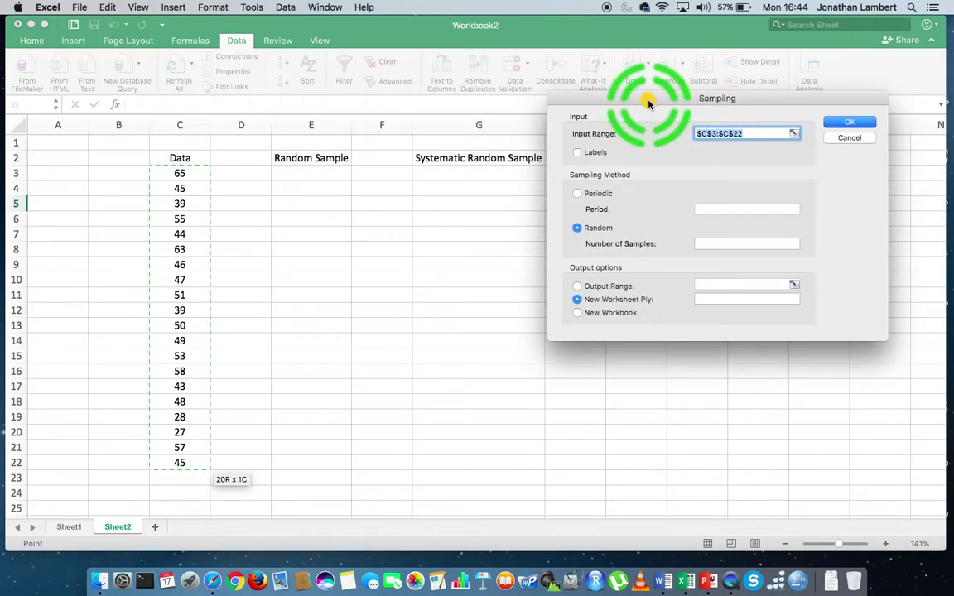
left_click(698, 245)
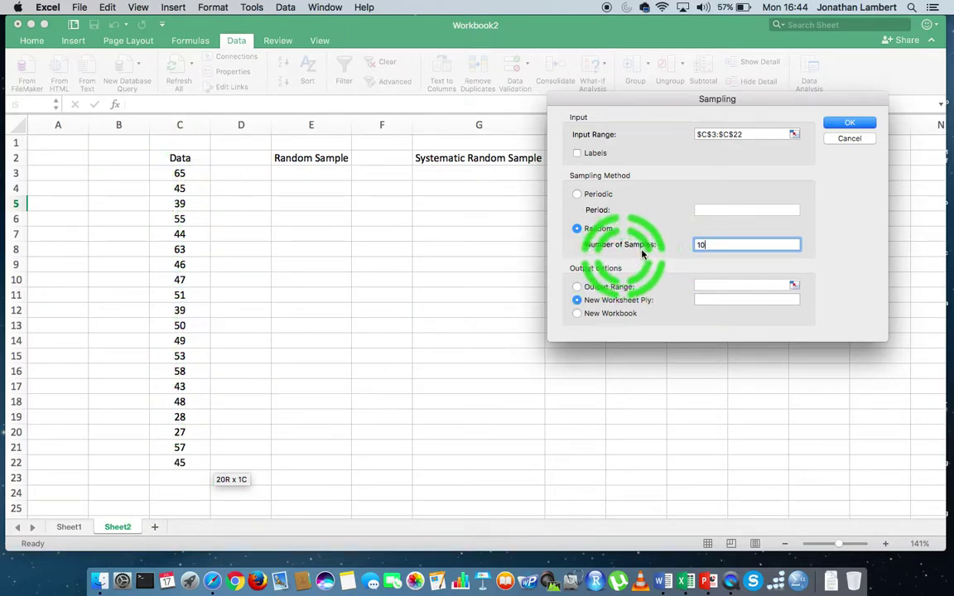
left_click(577, 288)
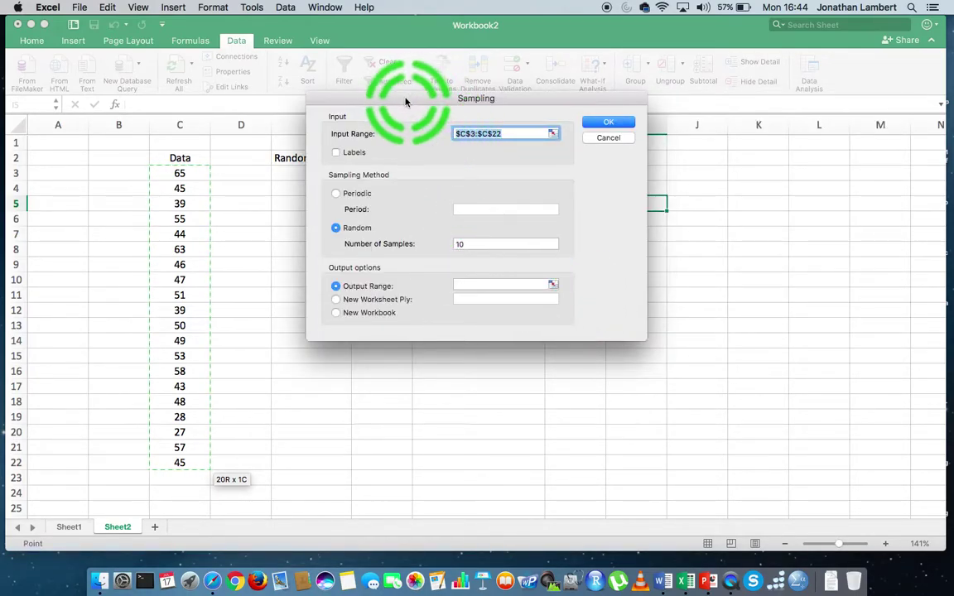
left_click_drag(406, 101, 671, 104)
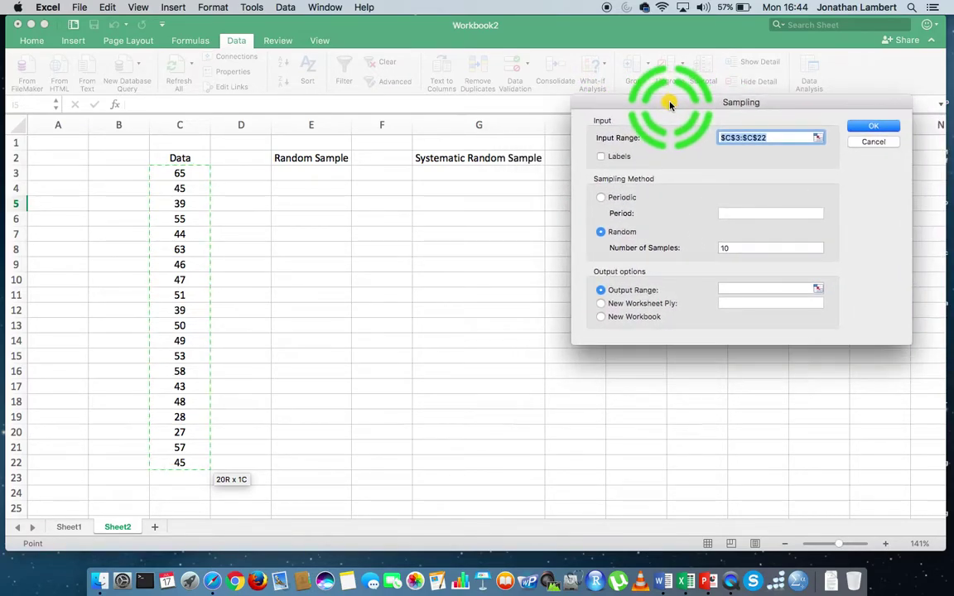
left_click(730, 292)
left_click(730, 286)
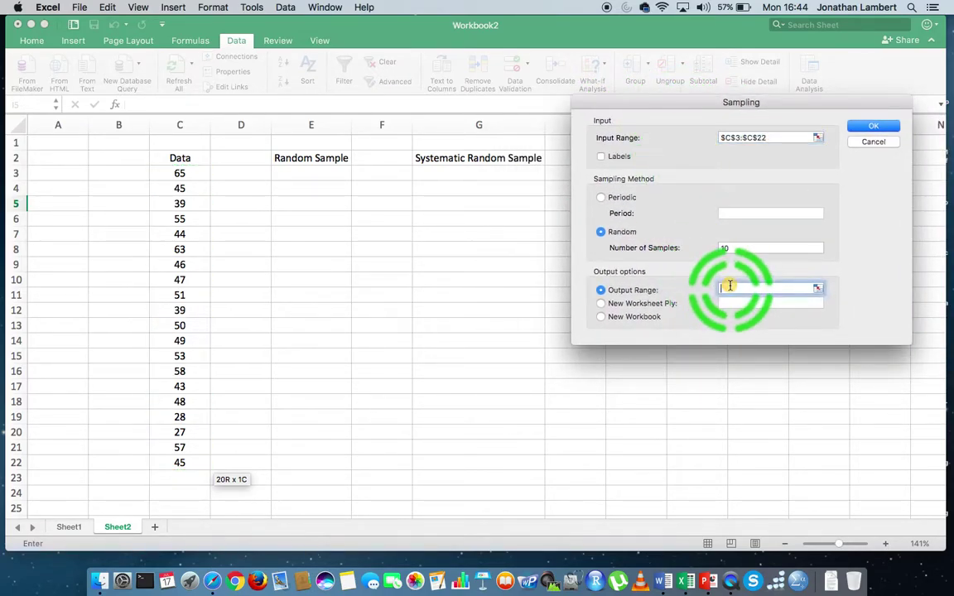
left_click(313, 175)
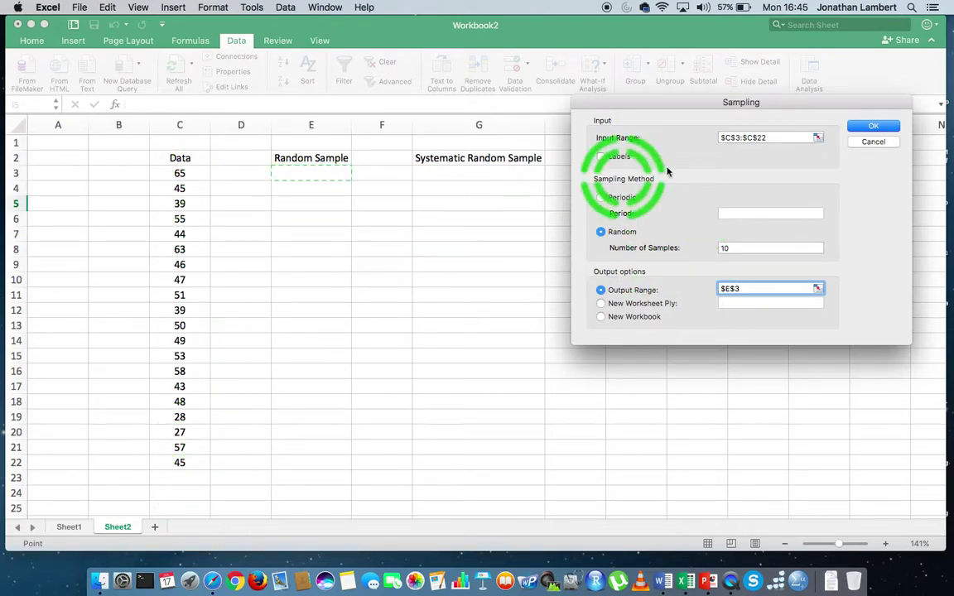
left_click(872, 127)
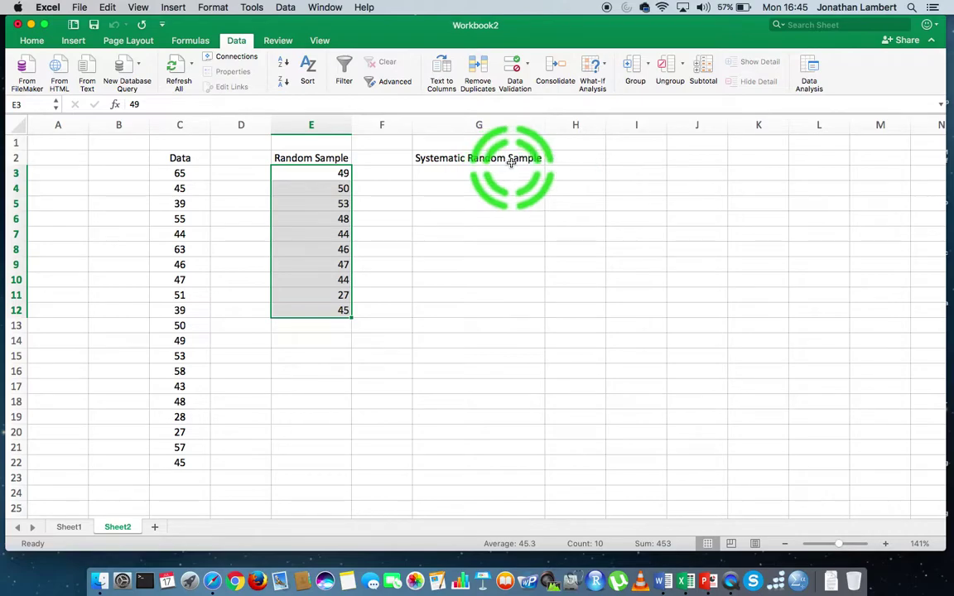
Rerun Sampling as Periodic with period 4, sending the output to G3.
left_click(807, 77)
left_click(605, 150)
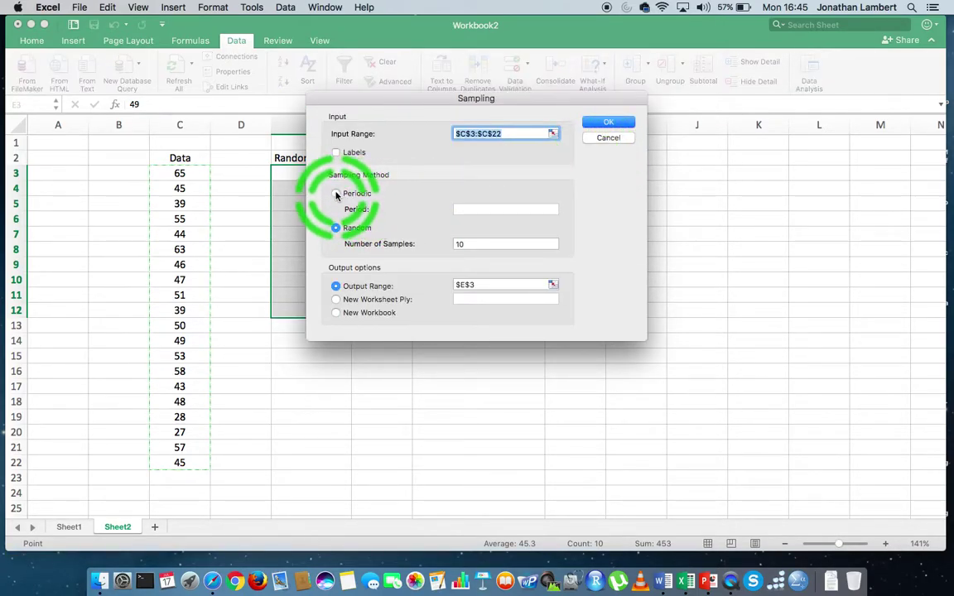
left_click_drag(347, 96, 623, 57)
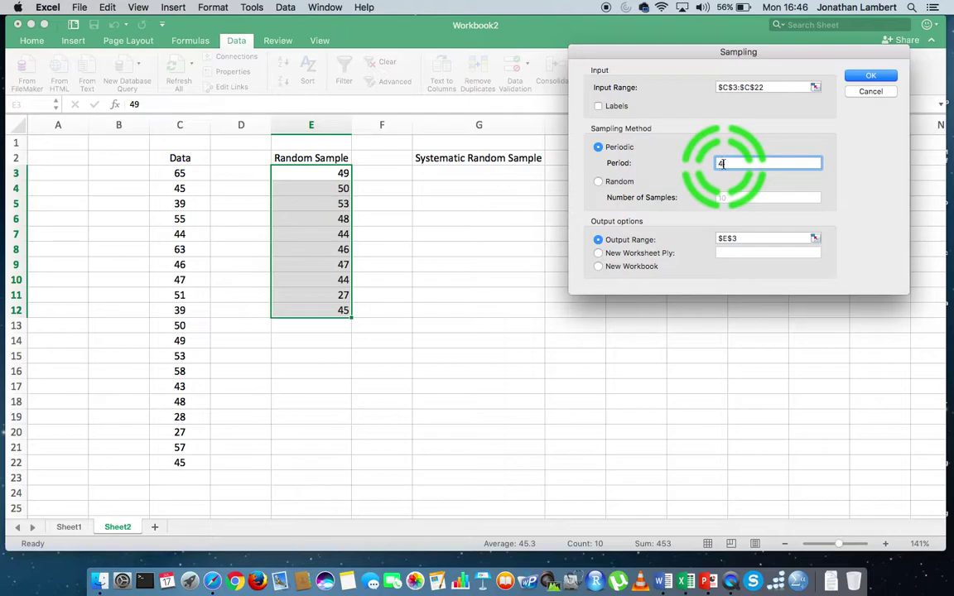
left_click(743, 240)
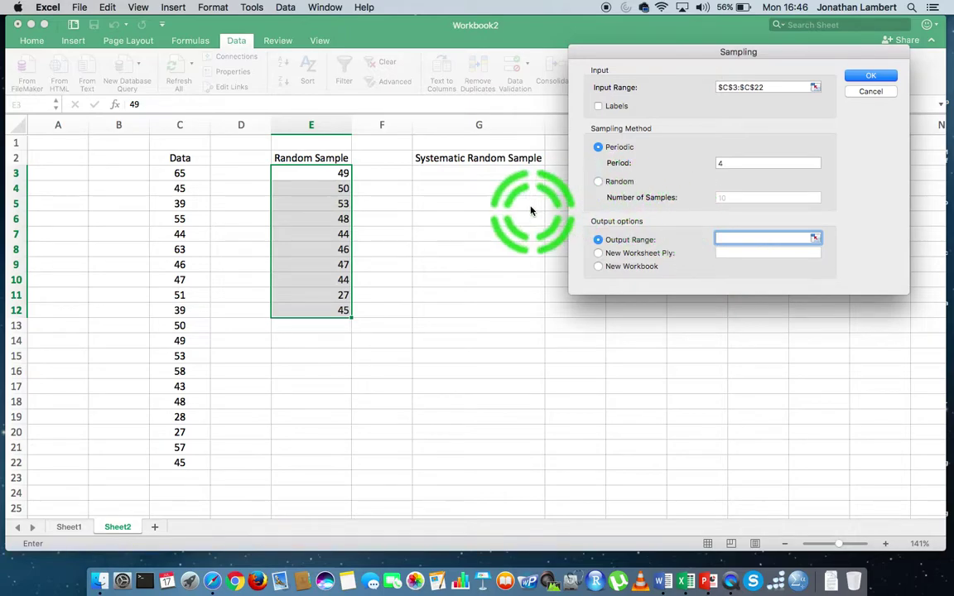
left_click(480, 176)
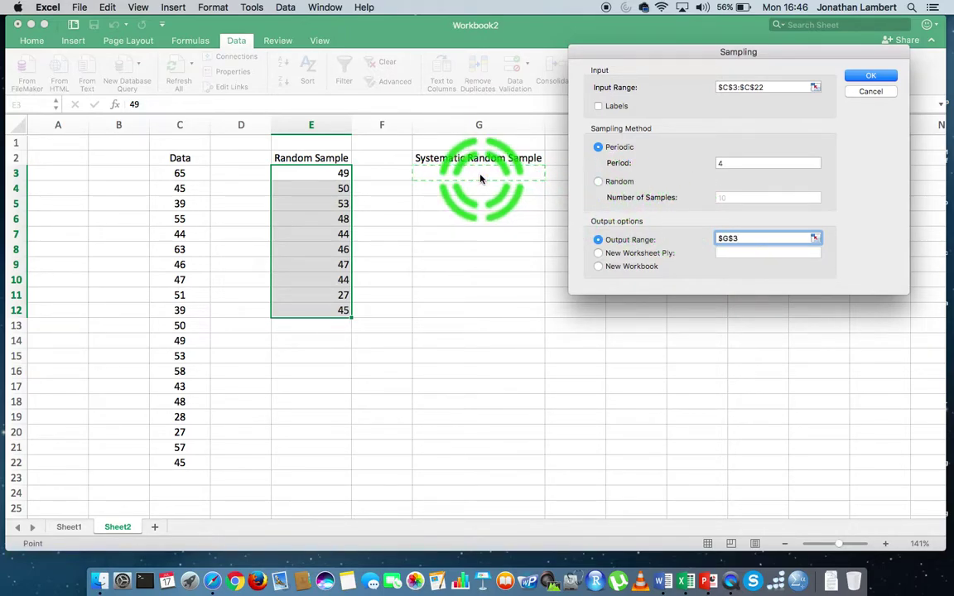
left_click(871, 78)
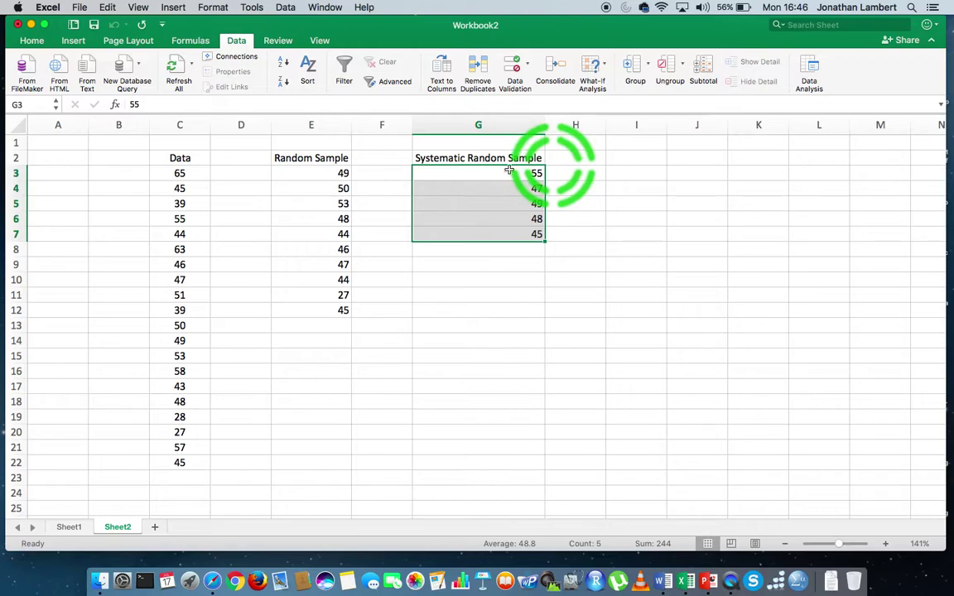
left_click(811, 72)
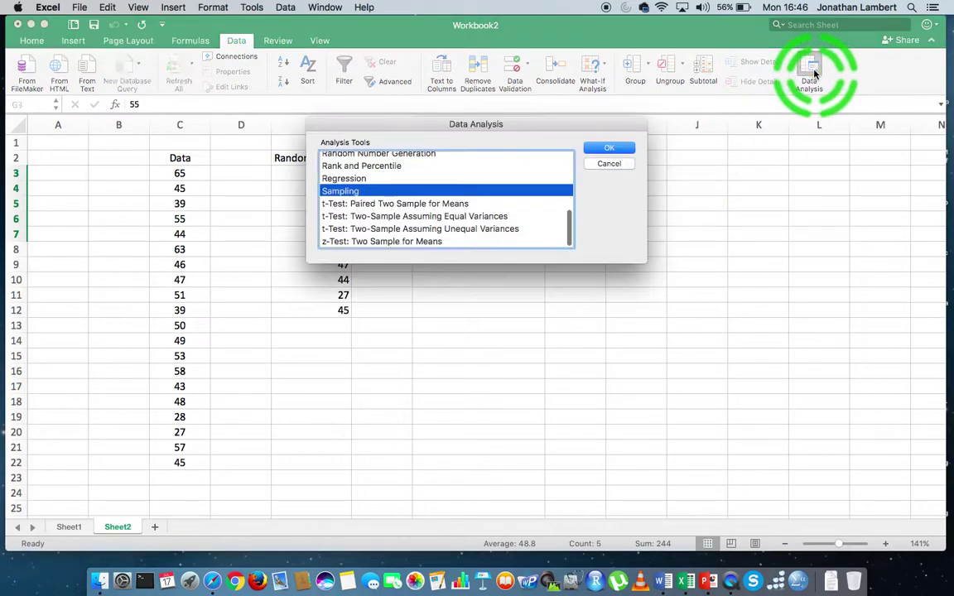
left_click(607, 152)
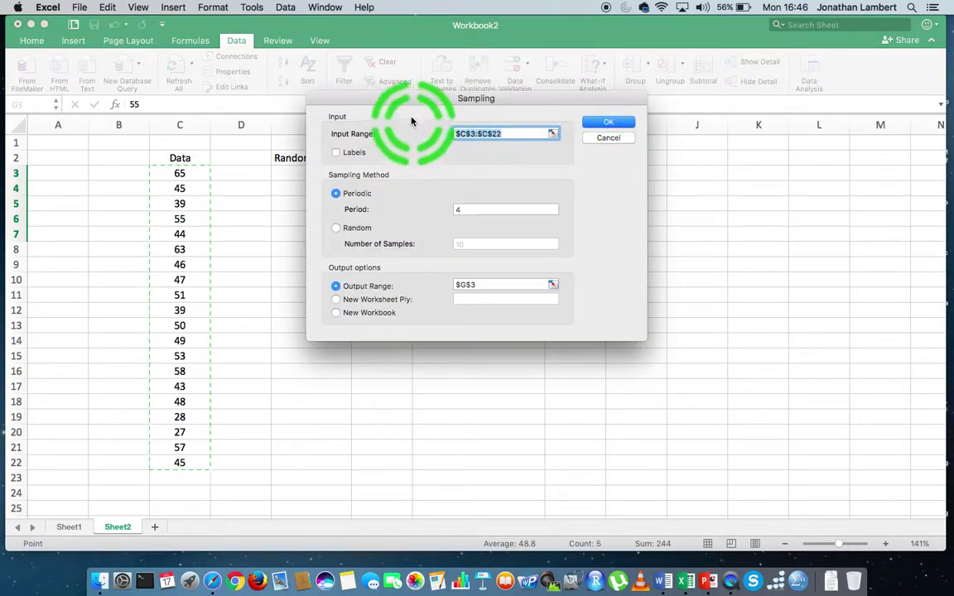
left_click_drag(402, 101, 681, 152)
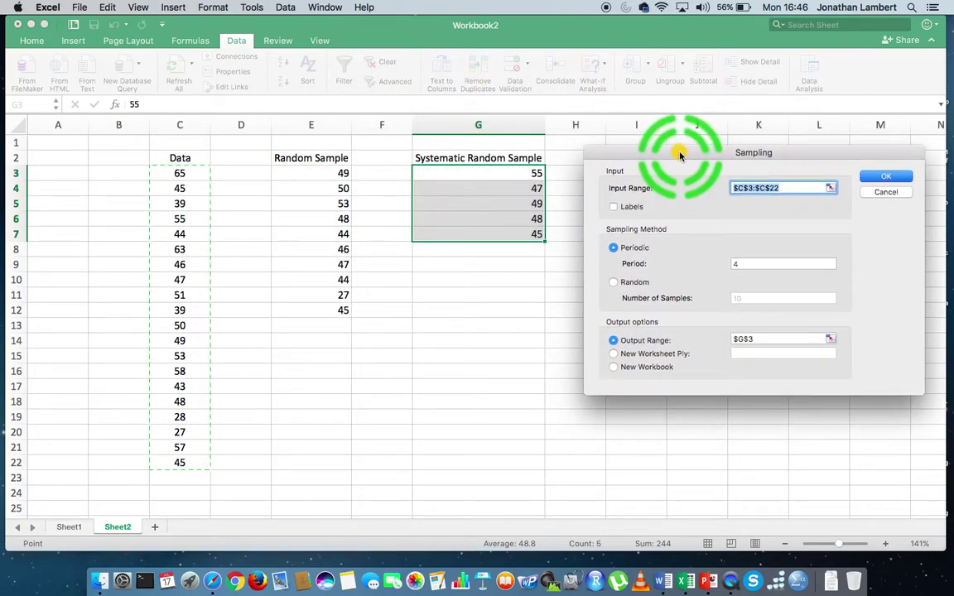
left_click(756, 263)
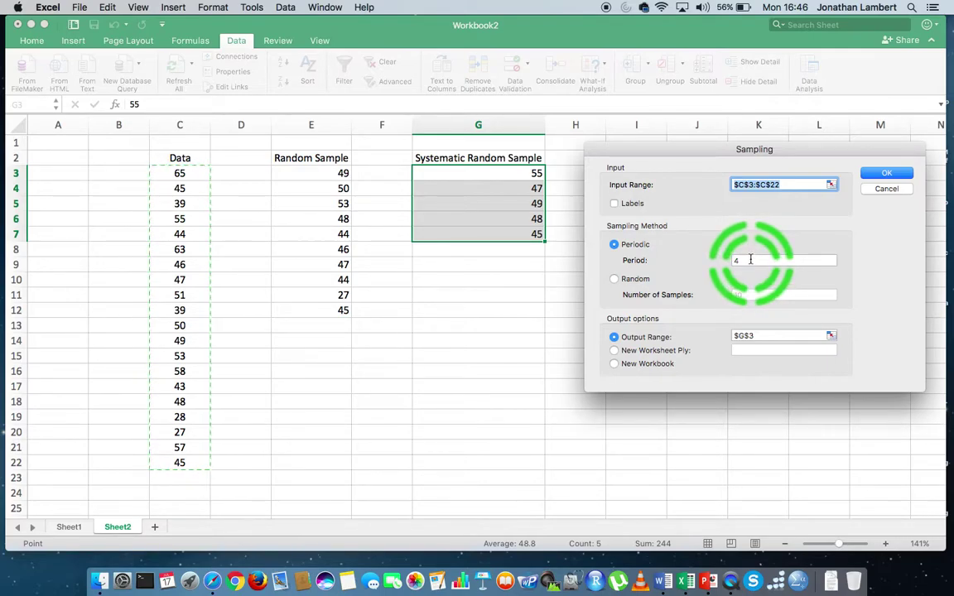
left_click_drag(751, 260, 139, 151)
left_click_drag(197, 209, 886, 192)
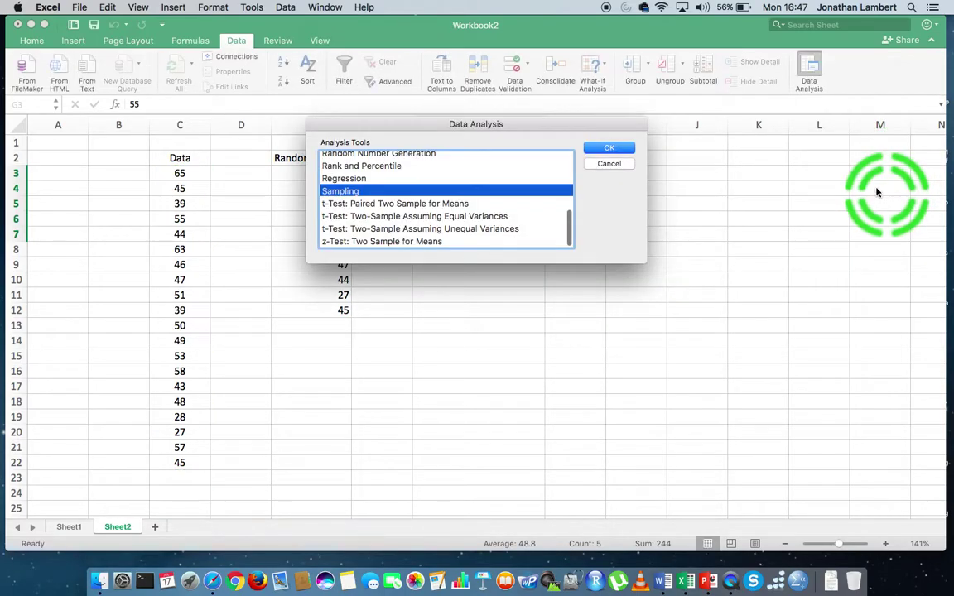
left_click(613, 162)
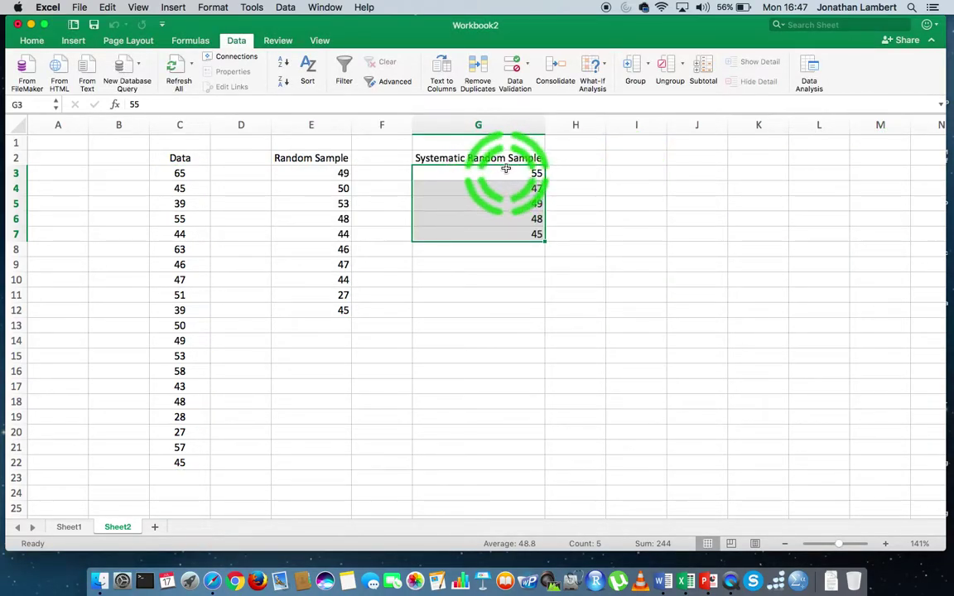
Give C6 (55) and C10 (47) a yellow fill on the Home tab.
left_click(505, 169)
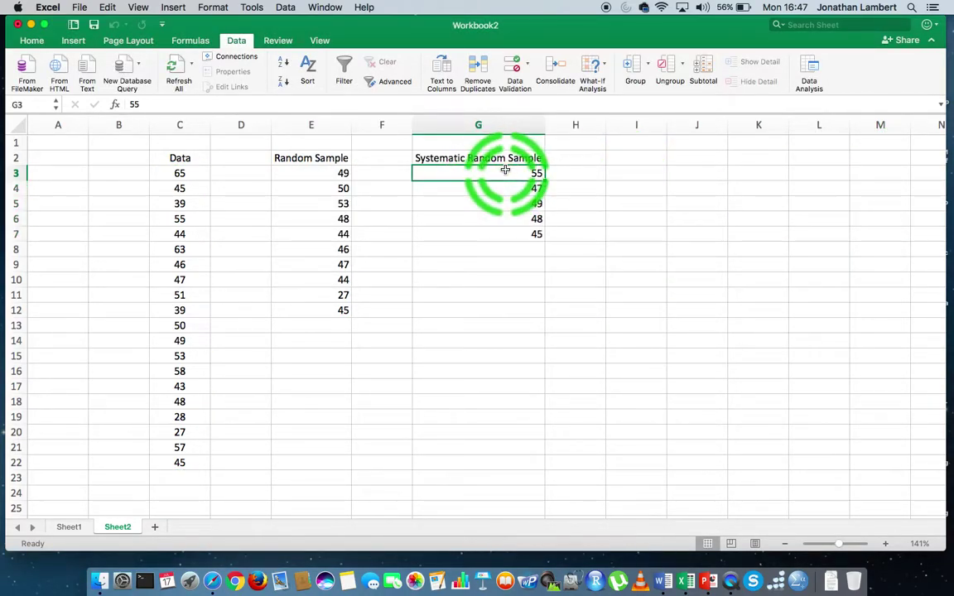
left_click(181, 218)
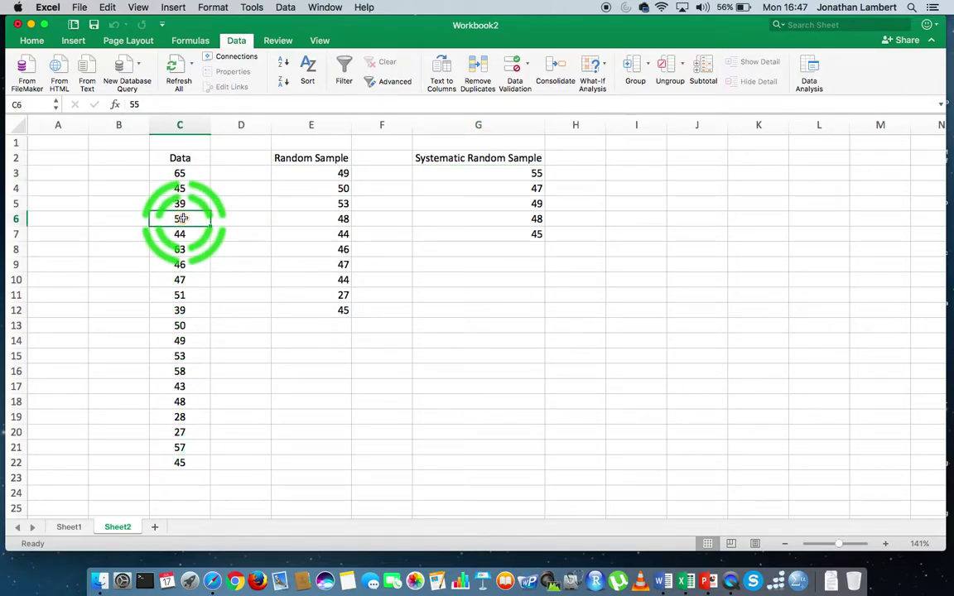
left_click(35, 43)
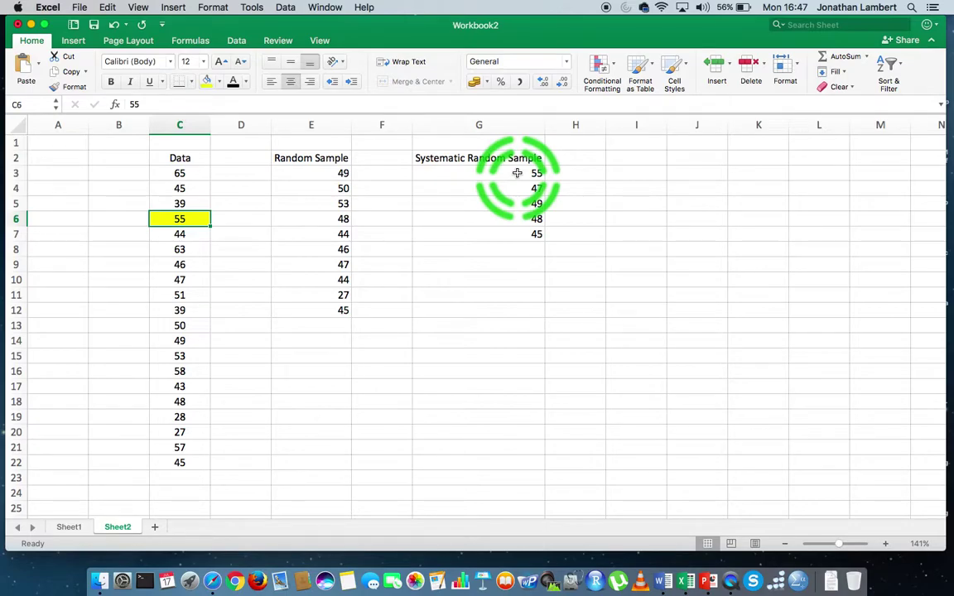
key("super+z")
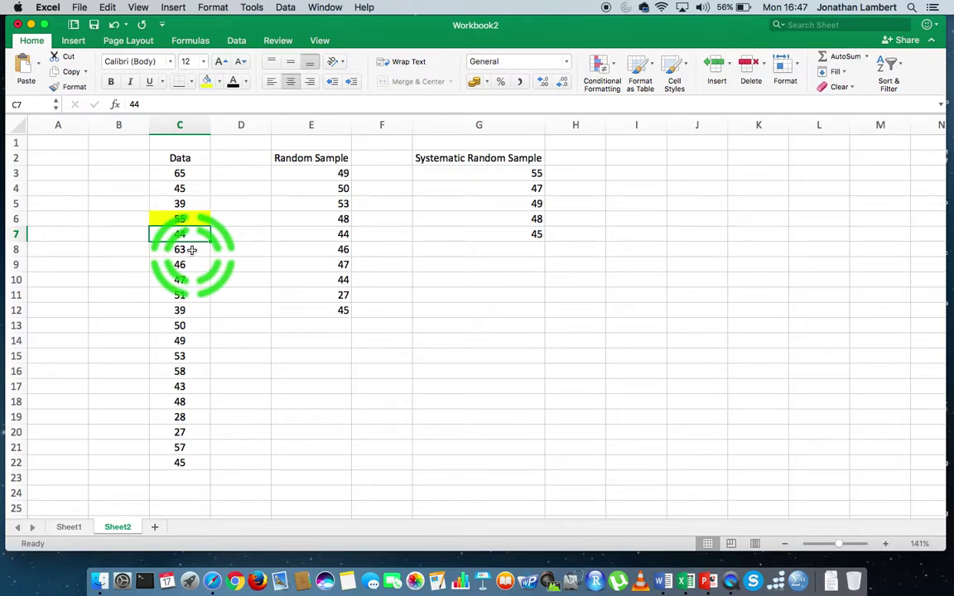
left_click(192, 249)
left_click(192, 264)
left_click(191, 280)
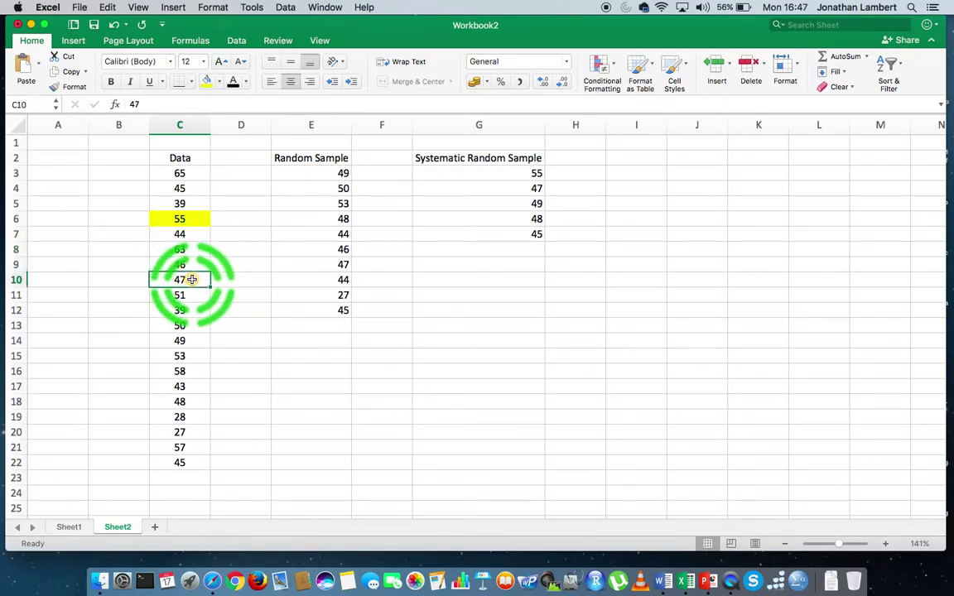
left_click(207, 82)
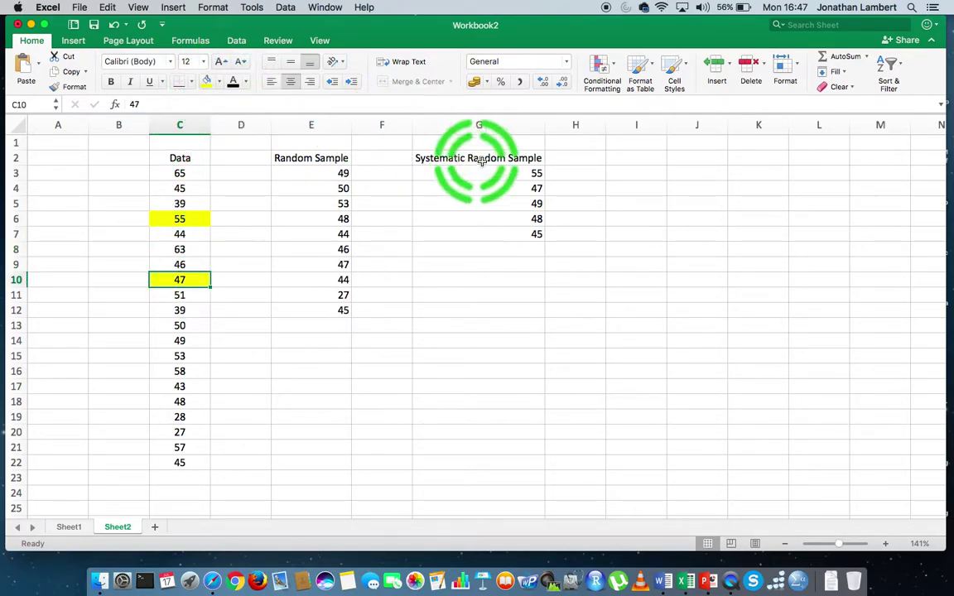
Shade C14 (49) yellow as the third systematic pick.
left_click(523, 187)
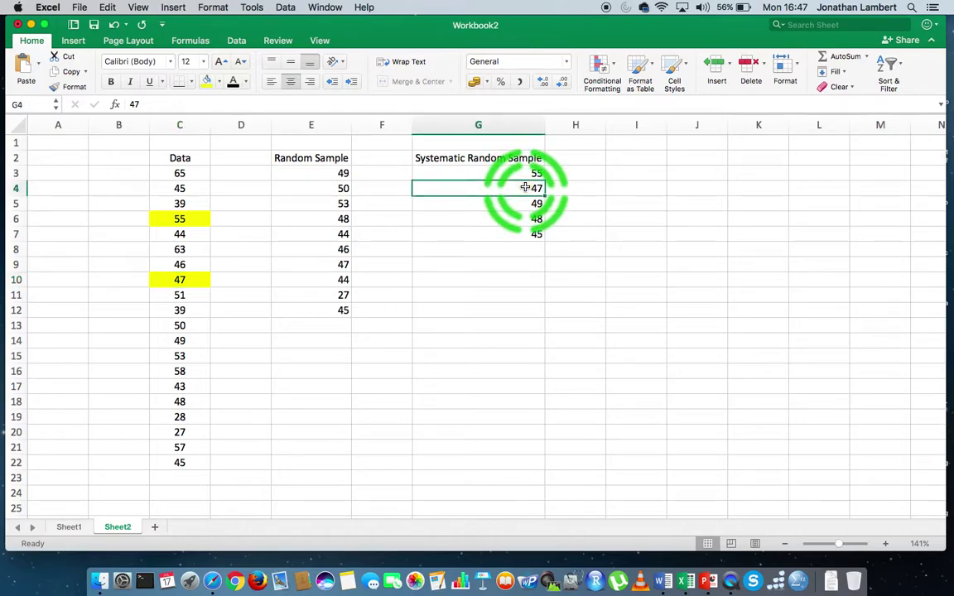
left_click(181, 298)
left_click(181, 311)
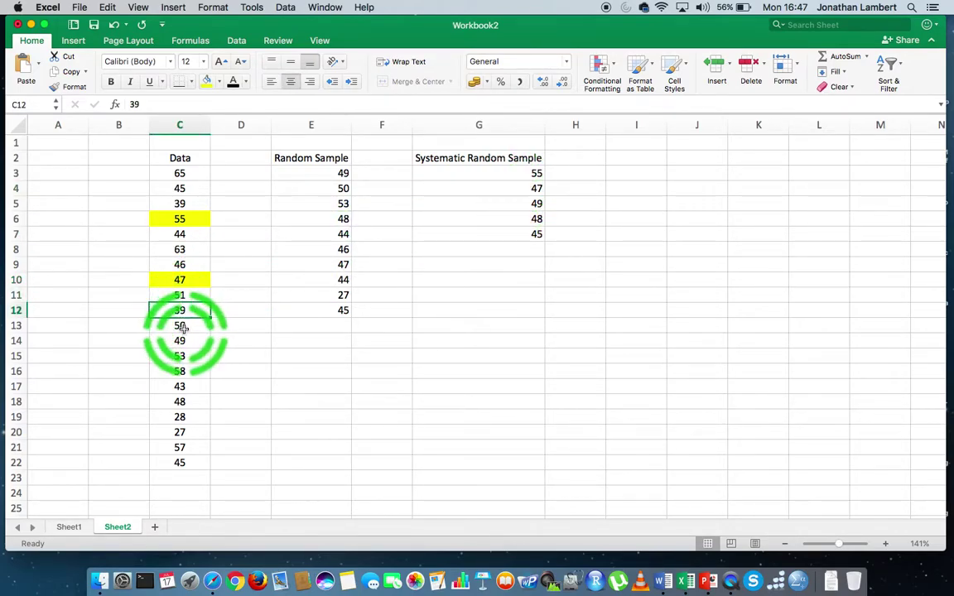
left_click(180, 340)
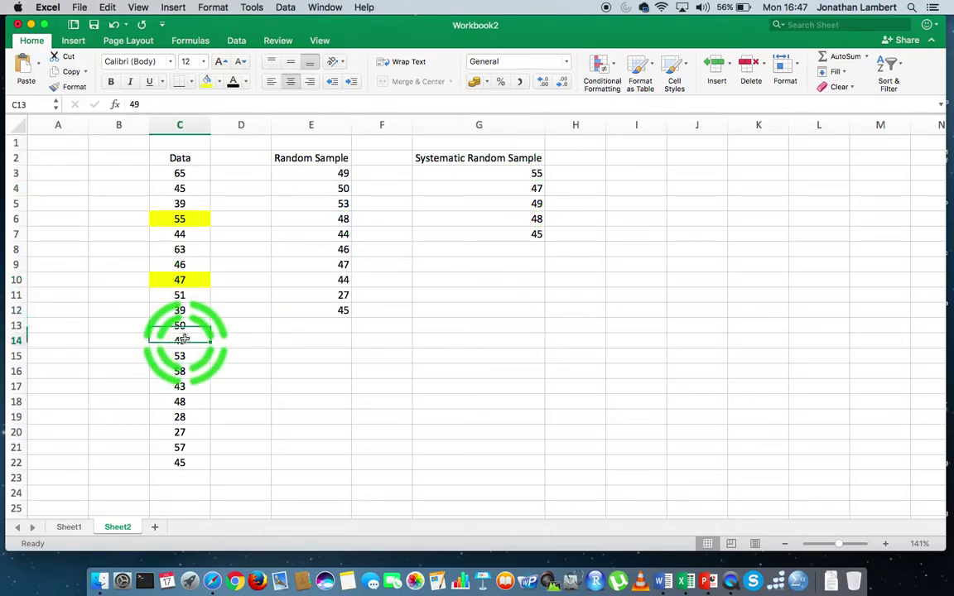
left_click(207, 83)
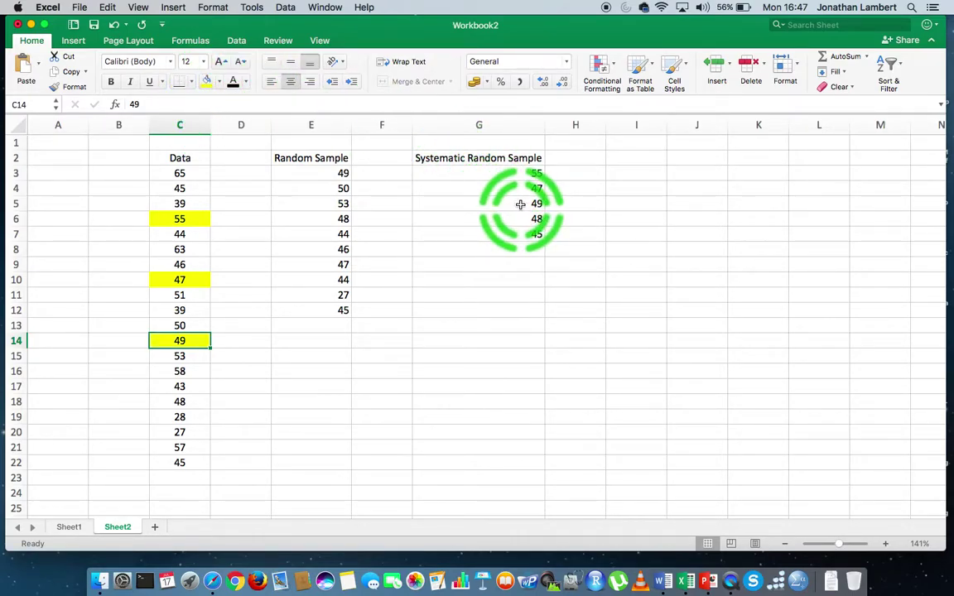
Shade C18 (48) and C22 (45) yellow to mark the last two picks.
left_click(181, 371)
left_click(183, 386)
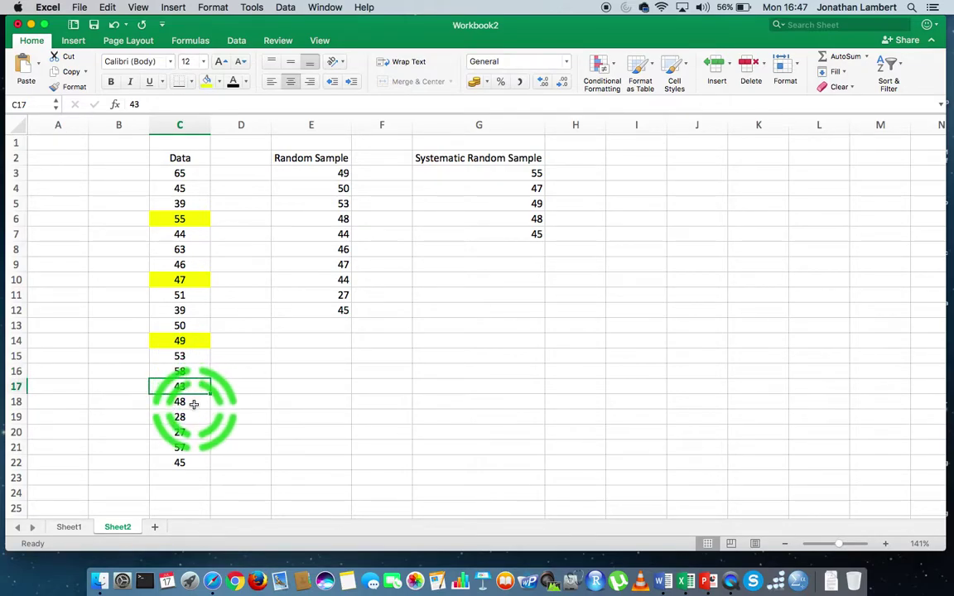
left_click(208, 83)
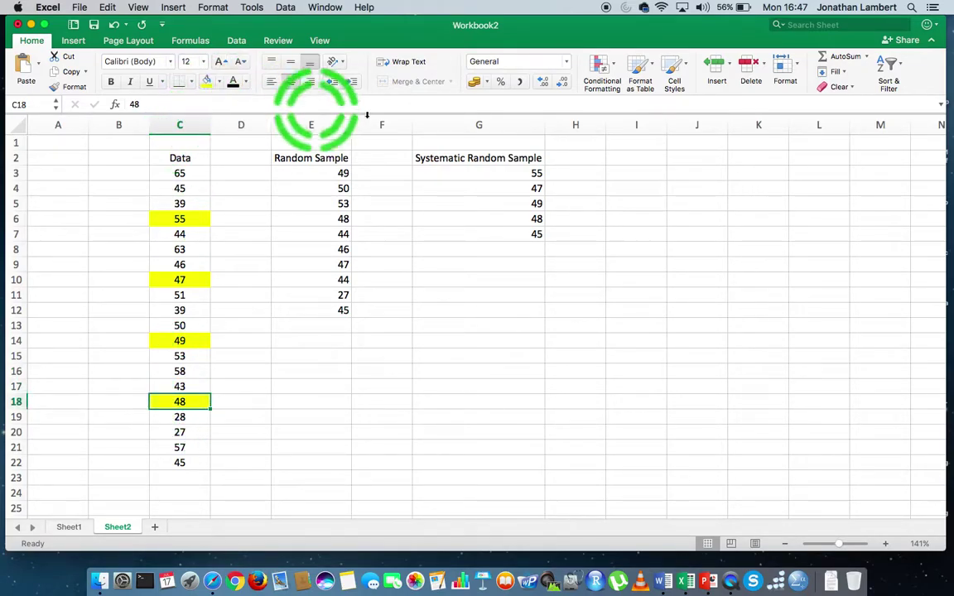
left_click(530, 217)
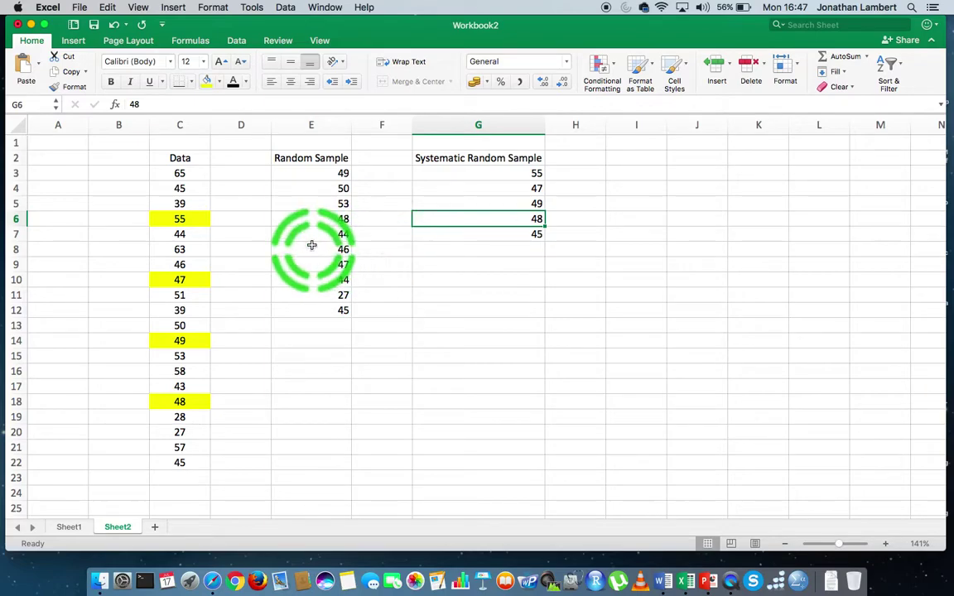
left_click(188, 418)
left_click(183, 433)
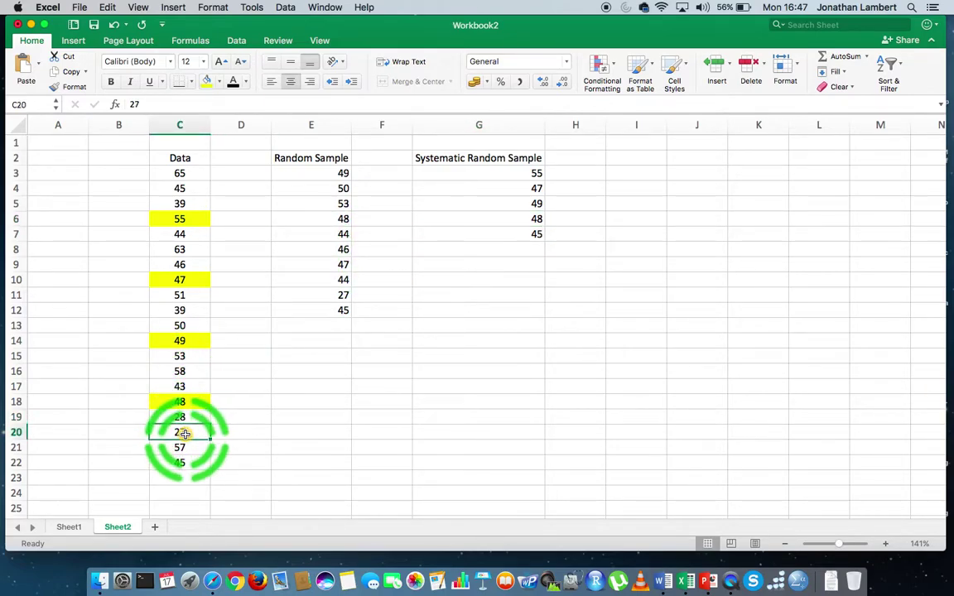
left_click(184, 461)
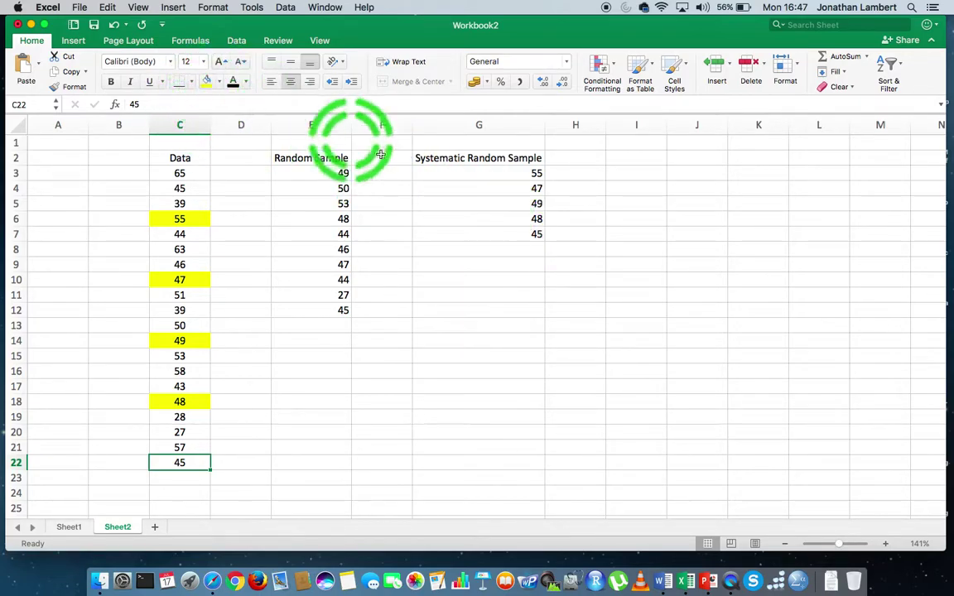
left_click(206, 84)
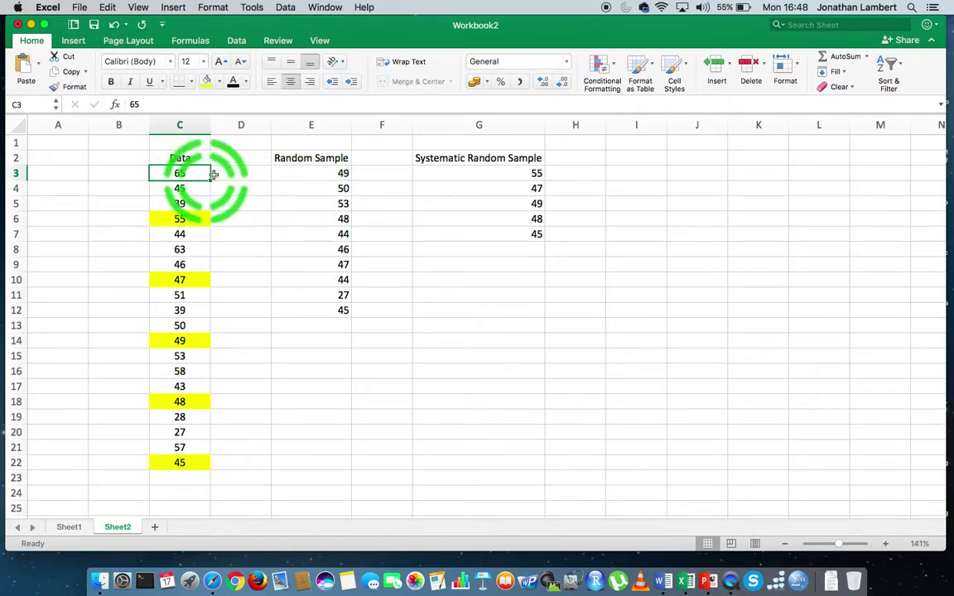
left_click(328, 174)
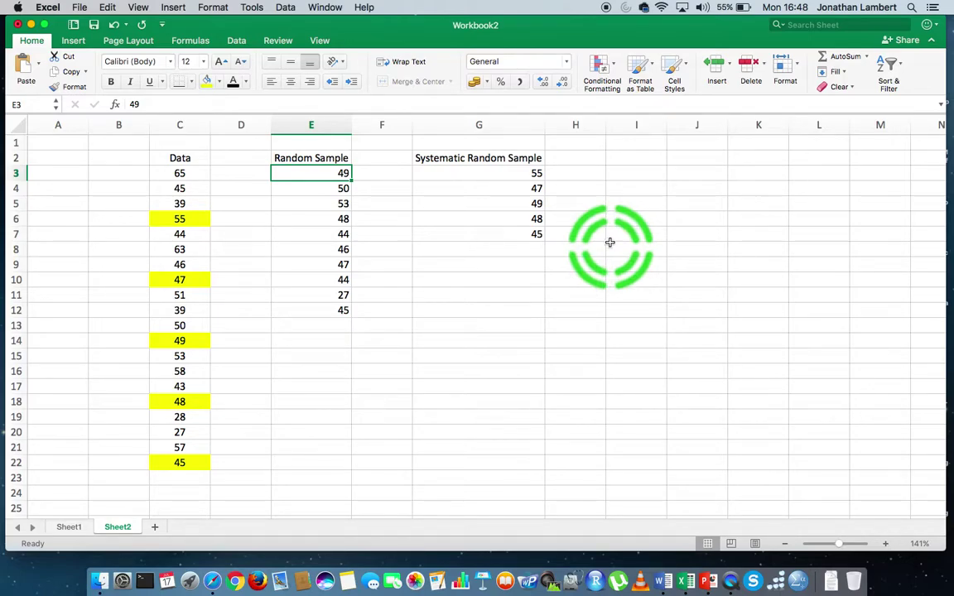
Open QuickTime Player's Dock menu to reach Stop Screen Recording.
right_click(732, 585)
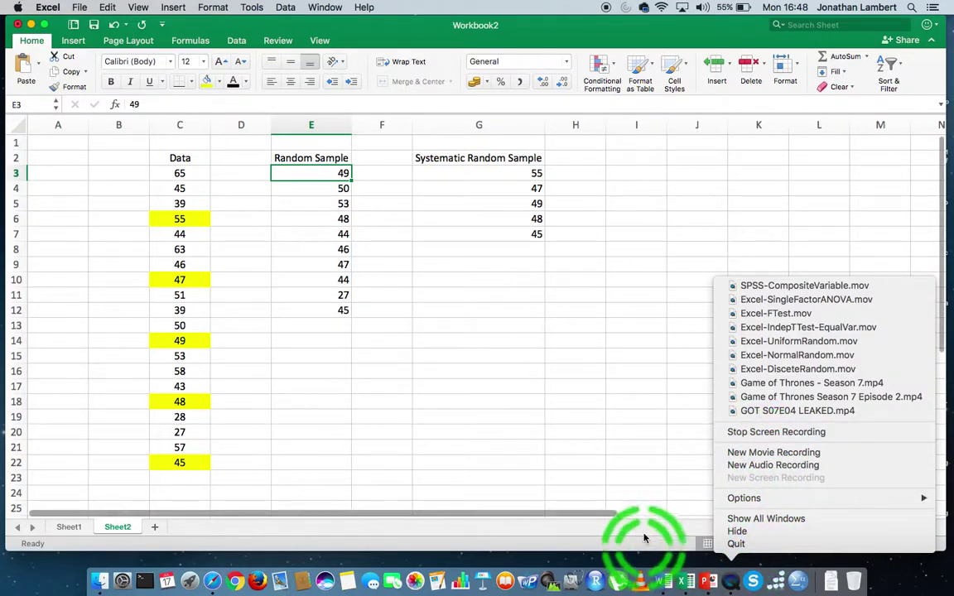